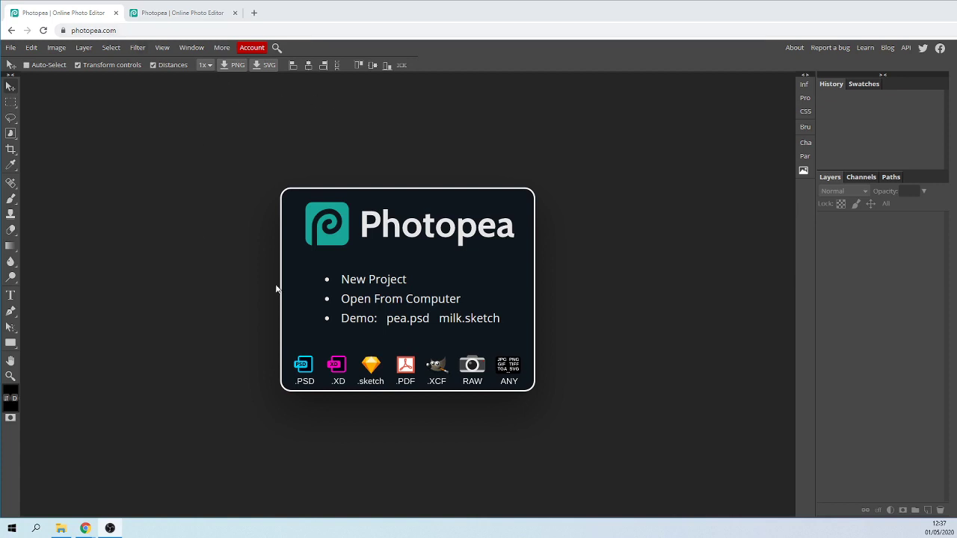
# Switch to the open skyline project and place the CAR image on it as a new layer.
pyautogui.click(175, 14)
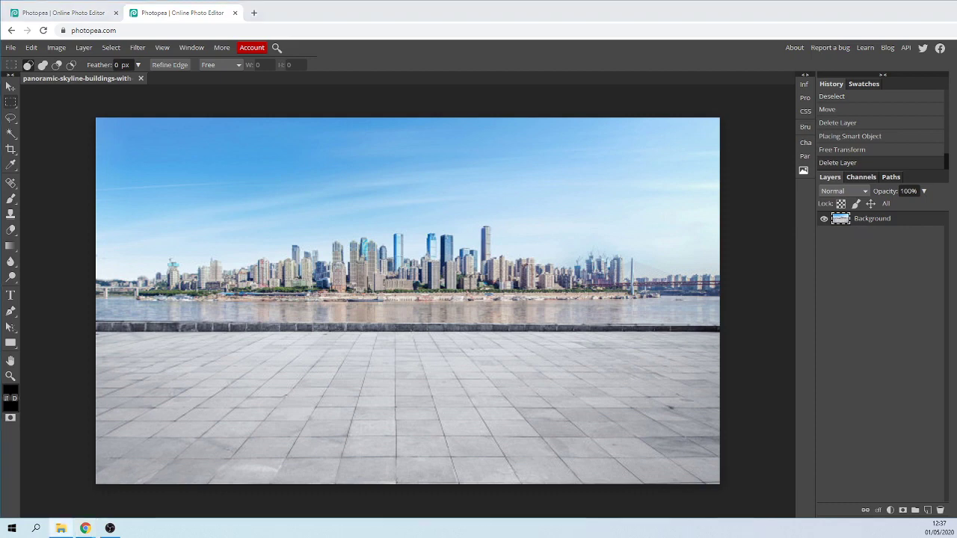
pyautogui.moveTo(956, 132); pyautogui.dragTo(817, 307)
pyautogui.moveTo(730, 382); pyautogui.dragTo(416, 228)
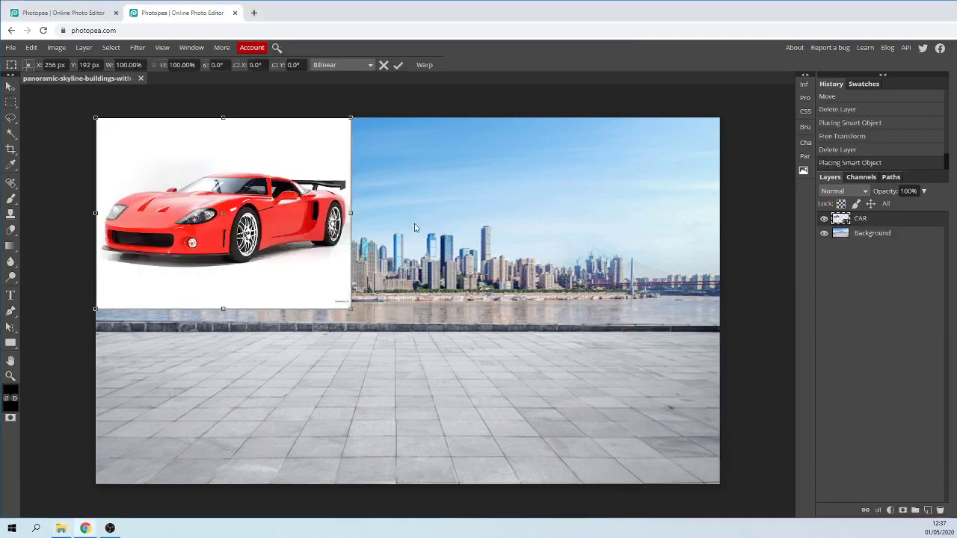
# Move the placed car picture to about X 852 px, Y 400 px and rasterize the CAR layer.
pyautogui.moveTo(243, 191); pyautogui.dragTo(360, 255)
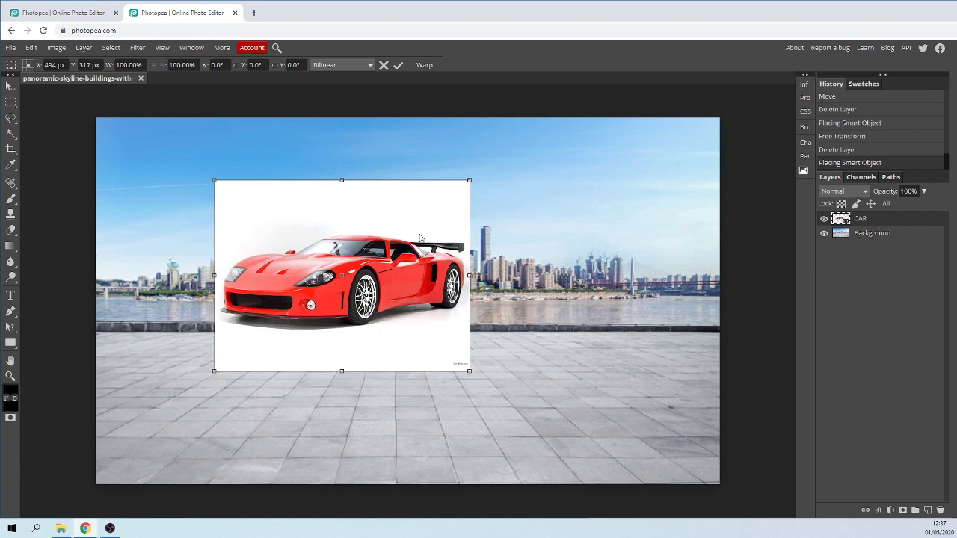
pyautogui.moveTo(348, 248); pyautogui.dragTo(550, 302)
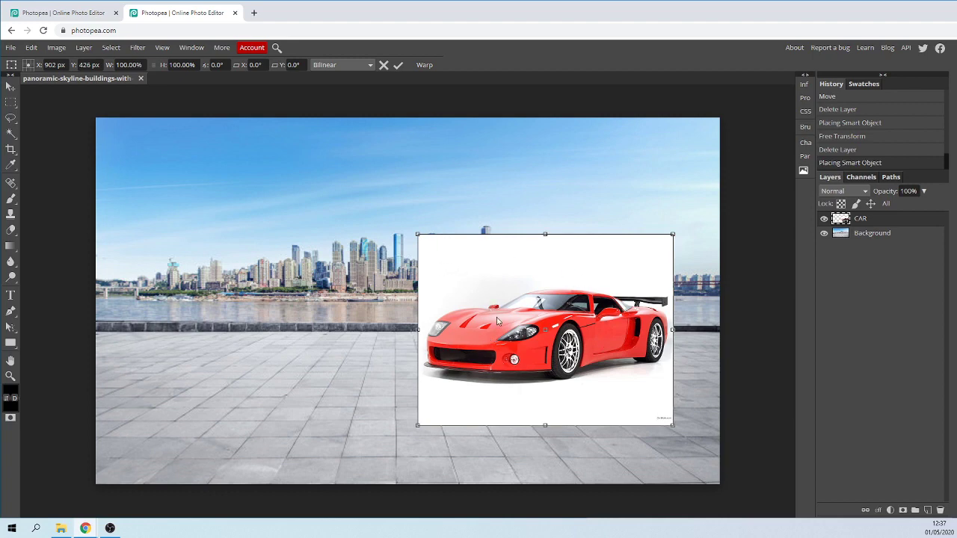
pyautogui.moveTo(550, 304); pyautogui.dragTo(526, 341)
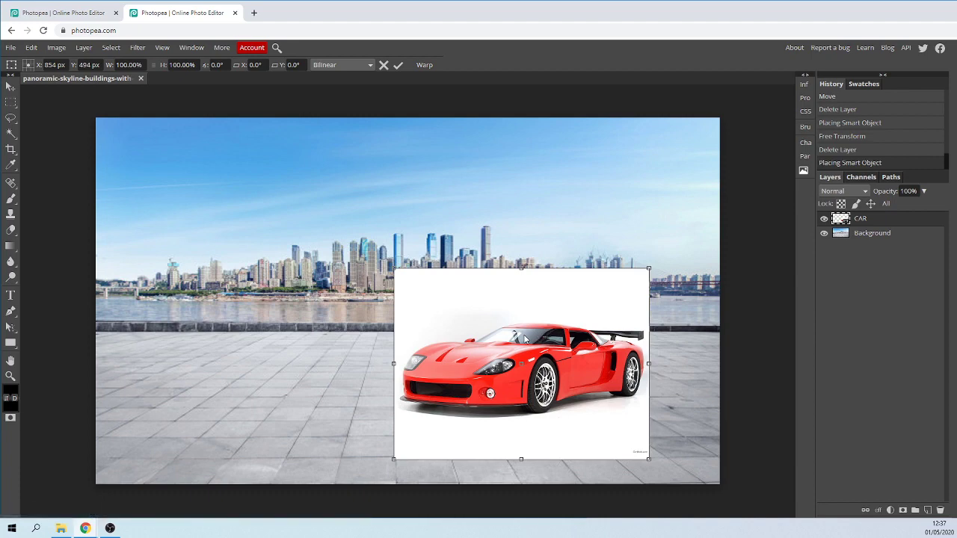
pyautogui.moveTo(546, 336); pyautogui.dragTo(543, 289)
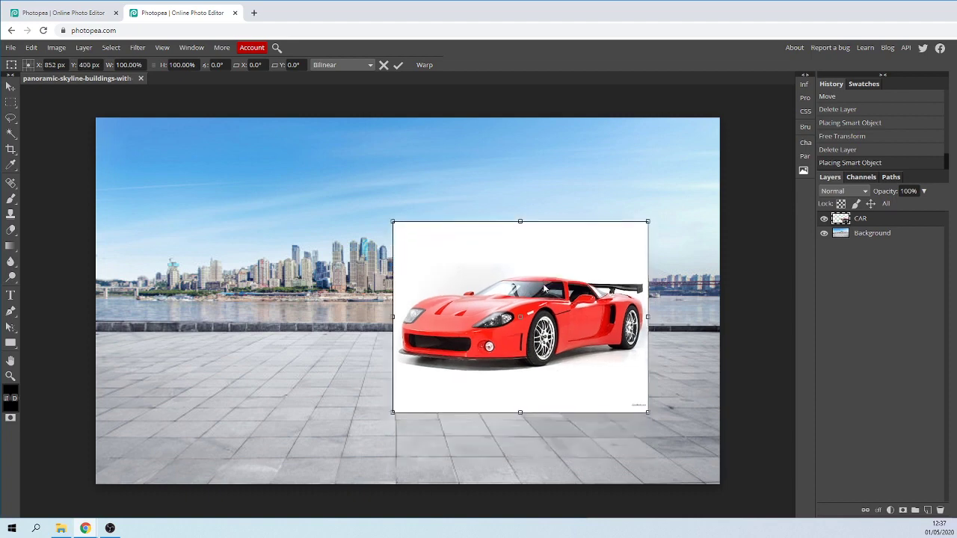
pyautogui.rightClick(871, 223)
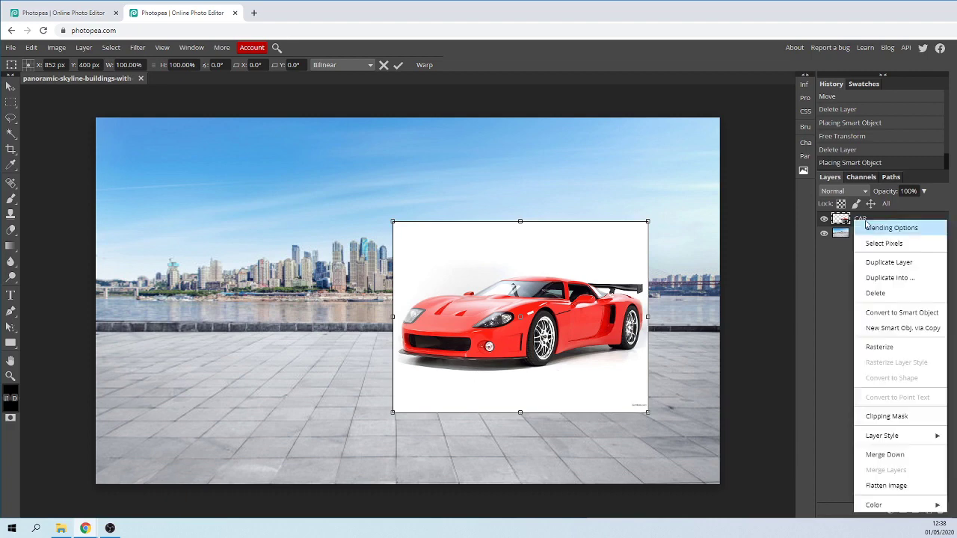
pyautogui.click(880, 347)
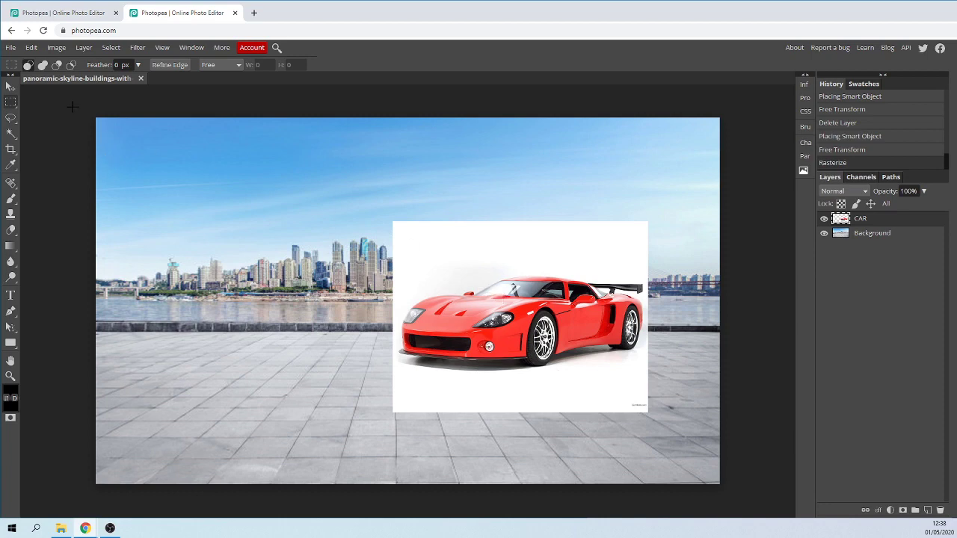
# Select the white background around the car with the contiguous Magic Wand at tolerance 10 and delete it.
pyautogui.click(10, 135)
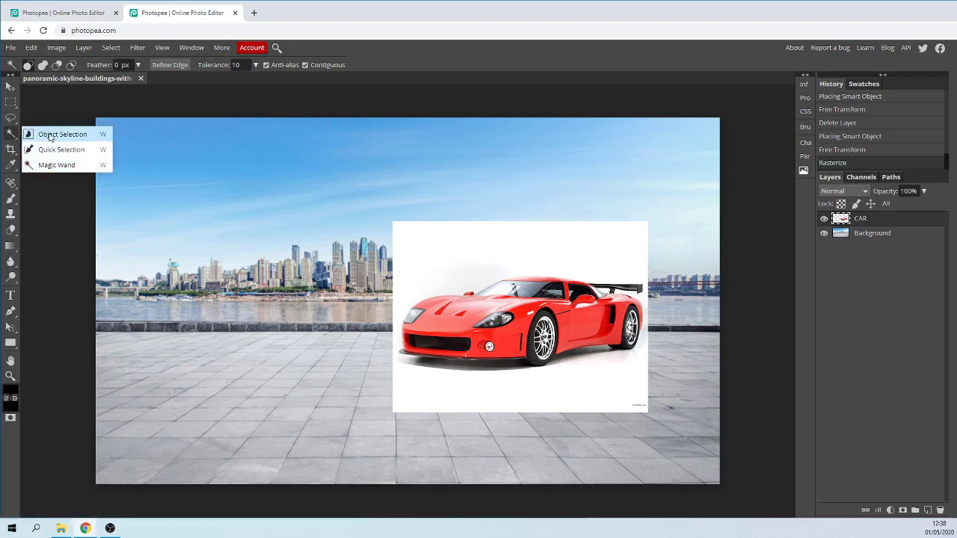
pyautogui.click(50, 136)
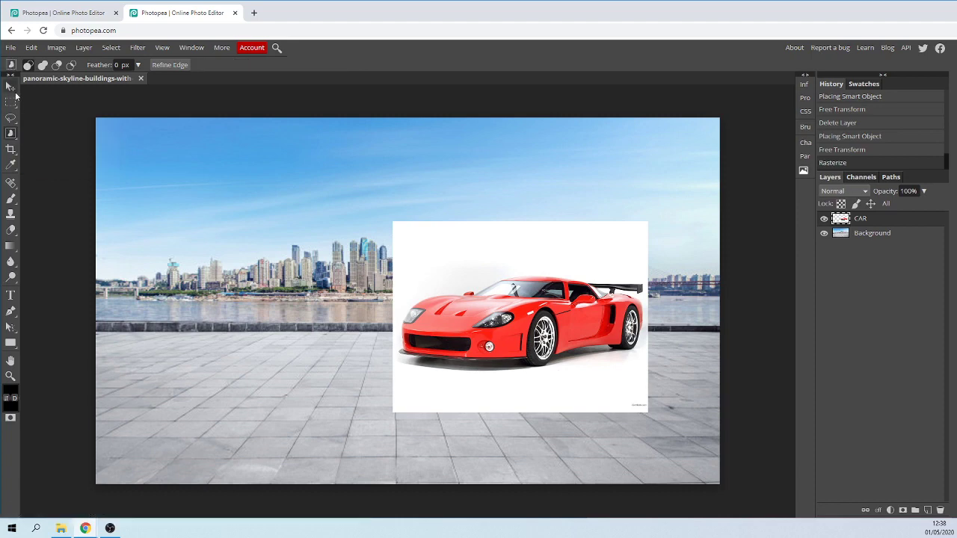
pyautogui.click(9, 133)
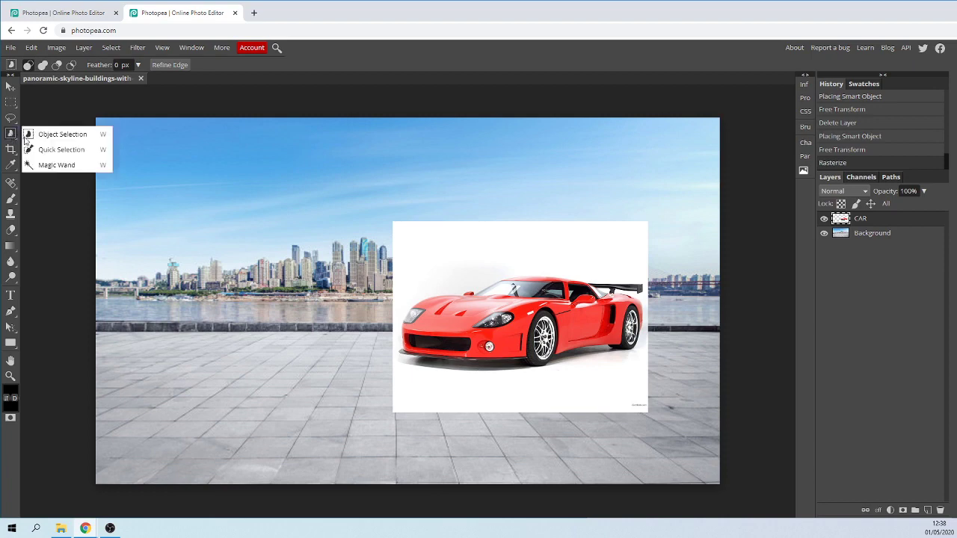
pyautogui.click(49, 167)
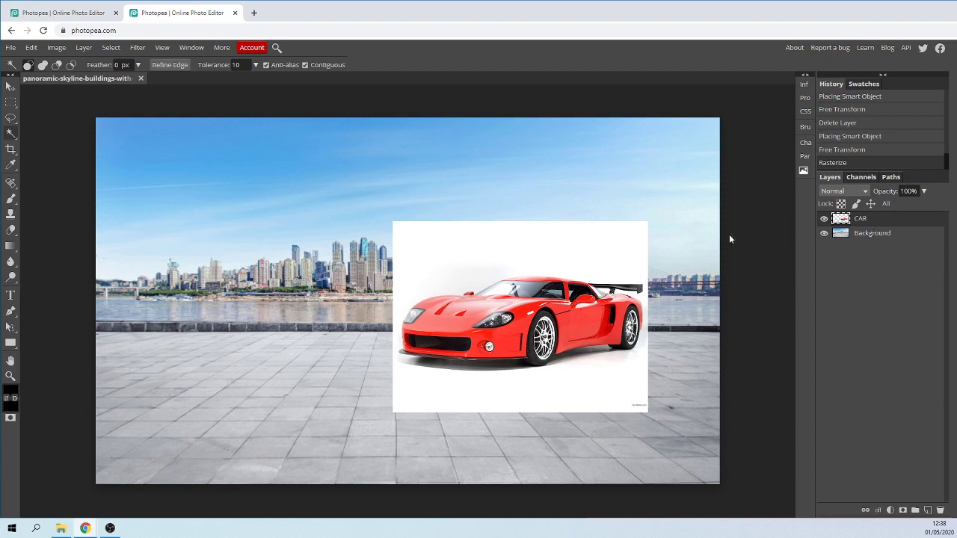
pyautogui.click(445, 253)
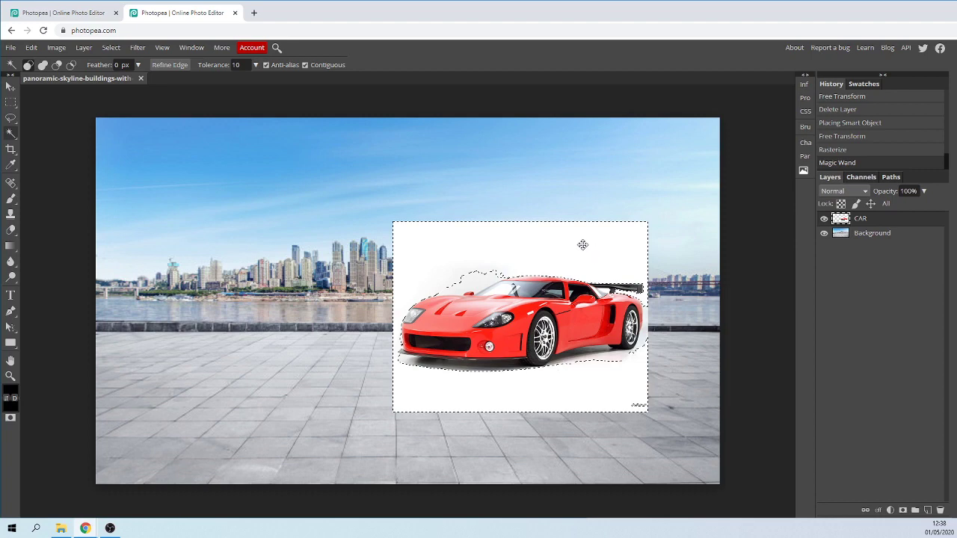
pyautogui.press('Delete')
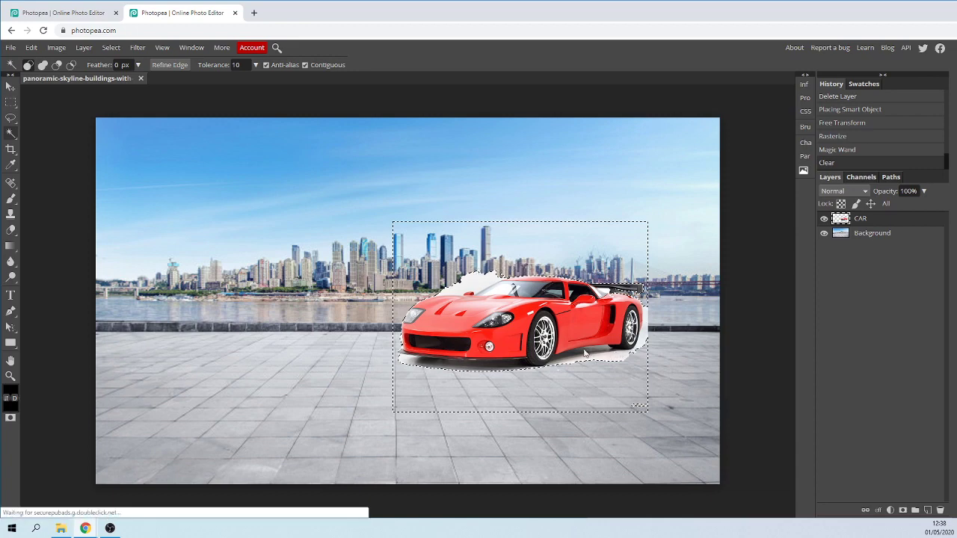
# Select and delete the leftover white patches above the car's hood, behind its rear wheel and beneath its body.
pyautogui.click(479, 286)
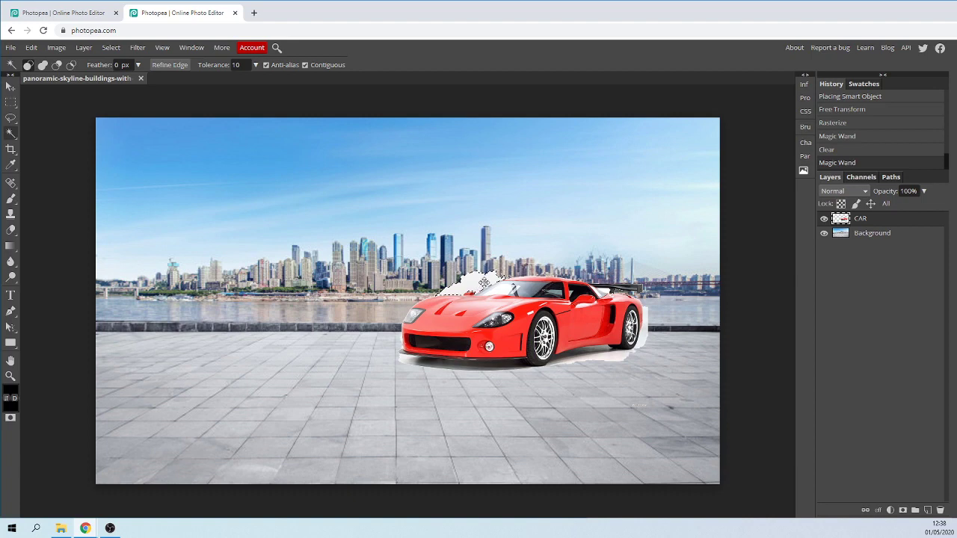
pyautogui.press('Delete')
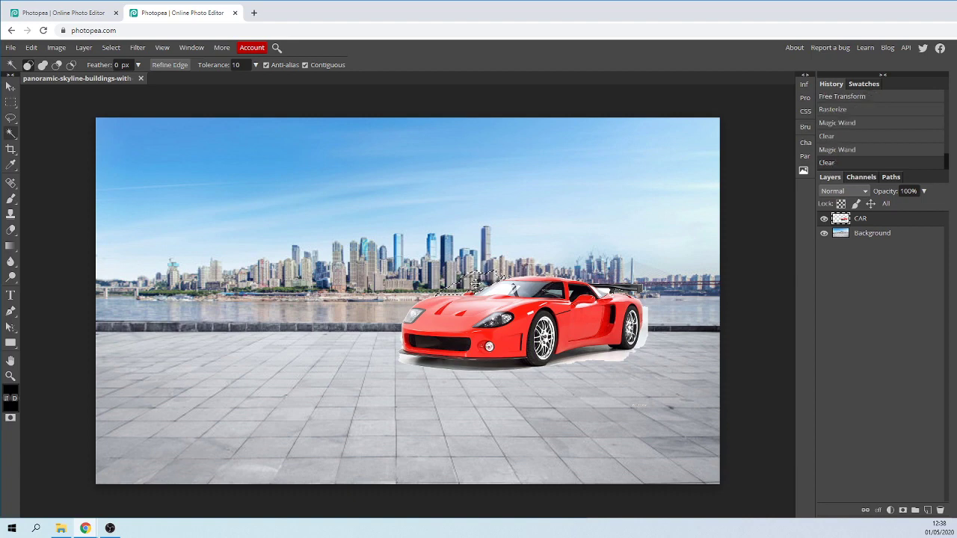
pyautogui.click(646, 338)
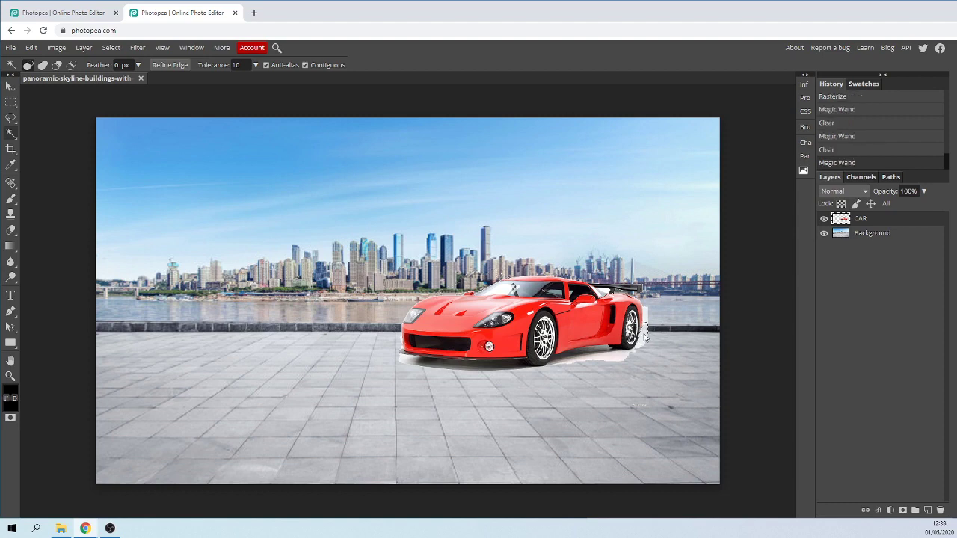
pyautogui.press('Delete')
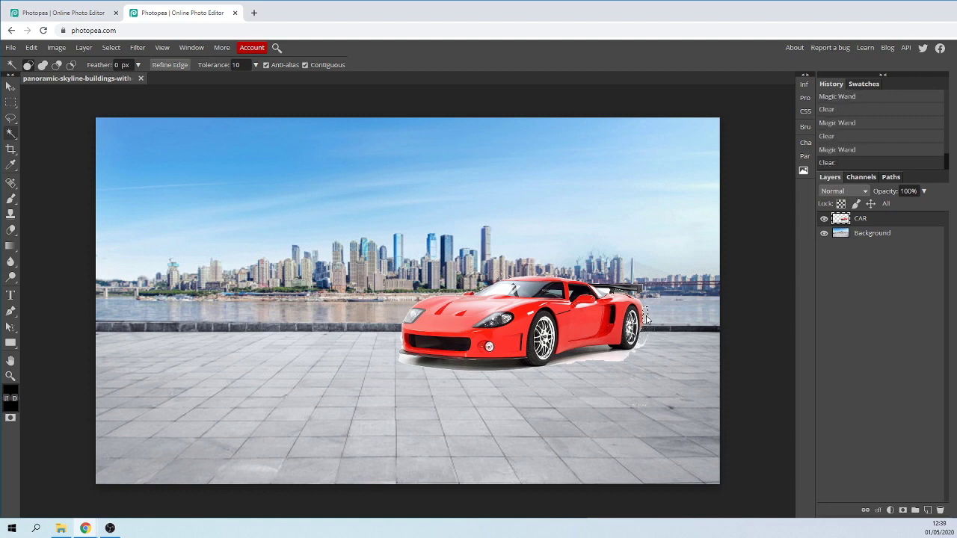
pyautogui.click(619, 357)
pyautogui.press('Delete')
pyautogui.click(423, 323)
pyautogui.press('Delete')
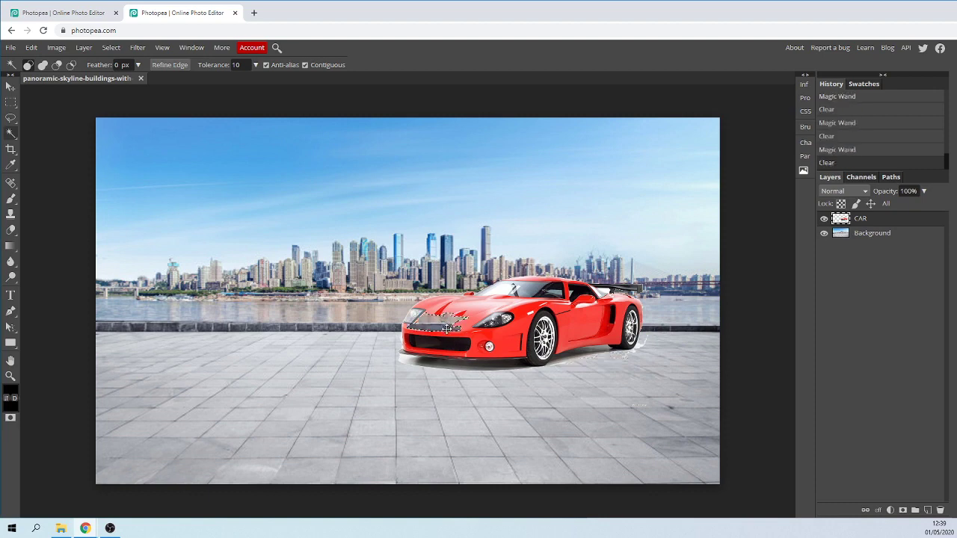
pyautogui.click(31, 47)
pyautogui.click(47, 62)
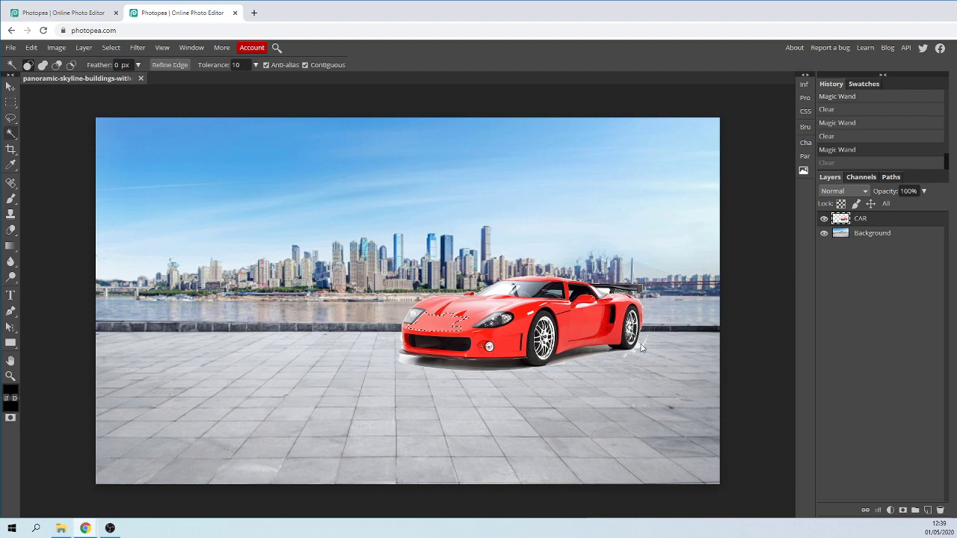
# Delete the small white remnant beside the car's rear wheel with the Magic Wand and clear the selection.
pyautogui.click(642, 347)
pyautogui.press('Delete')
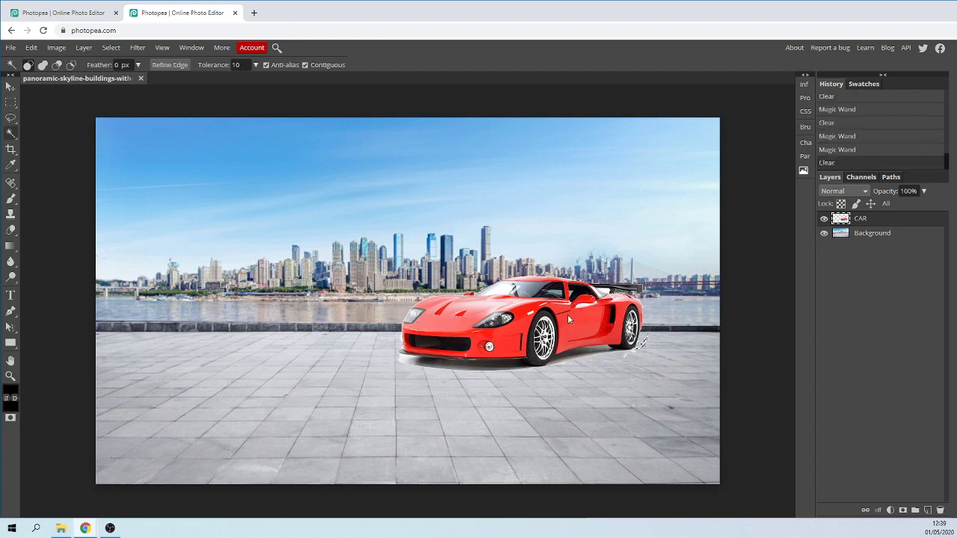
pyautogui.rightClick(342, 189)
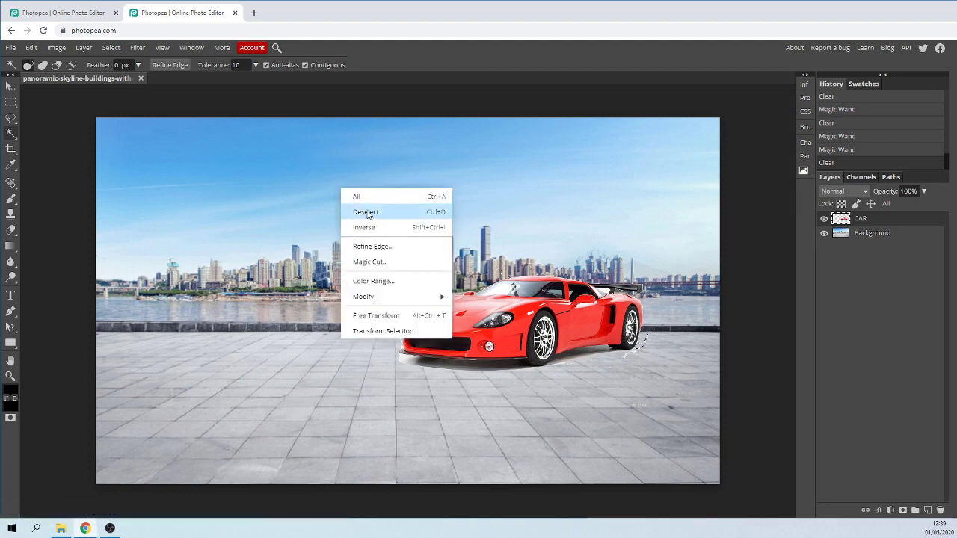
pyautogui.click(367, 213)
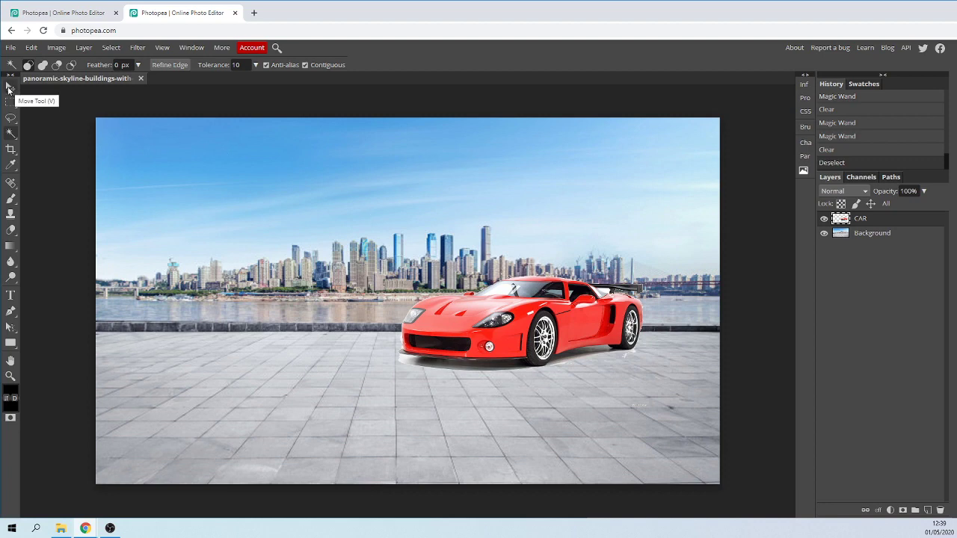
# Move the car lower onto the pavement and erase the remaining white residue around its underside.
pyautogui.click(9, 88)
pyautogui.moveTo(496, 314); pyautogui.dragTo(505, 363)
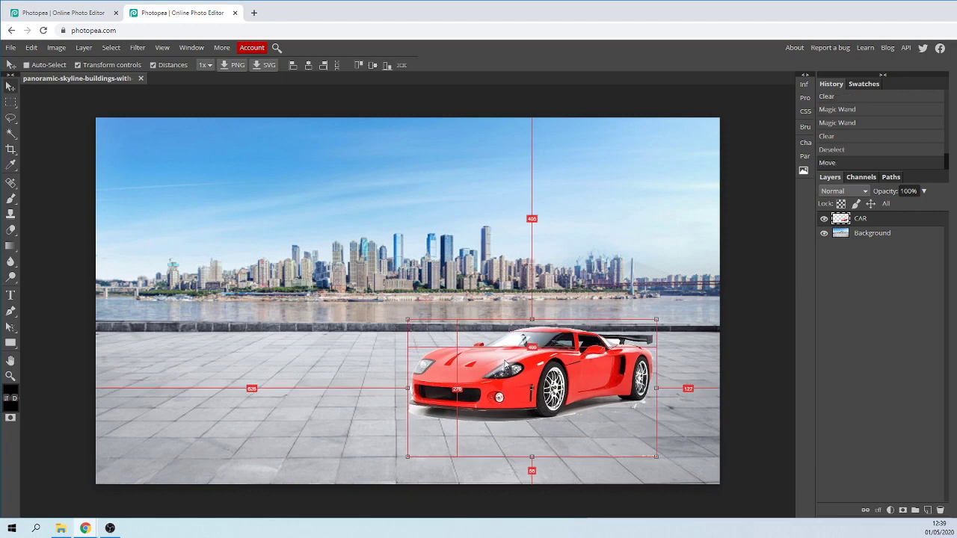
pyautogui.click(11, 230)
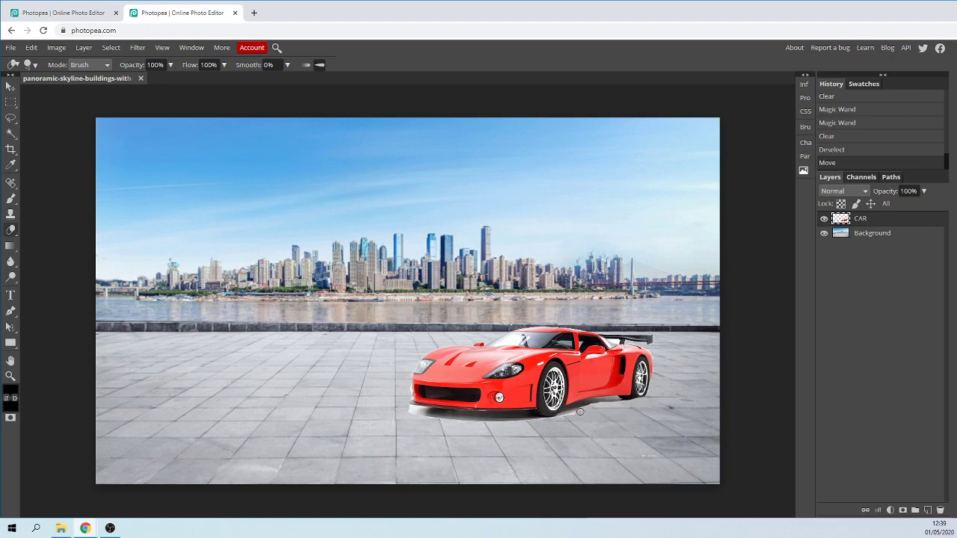
pyautogui.click(395, 397)
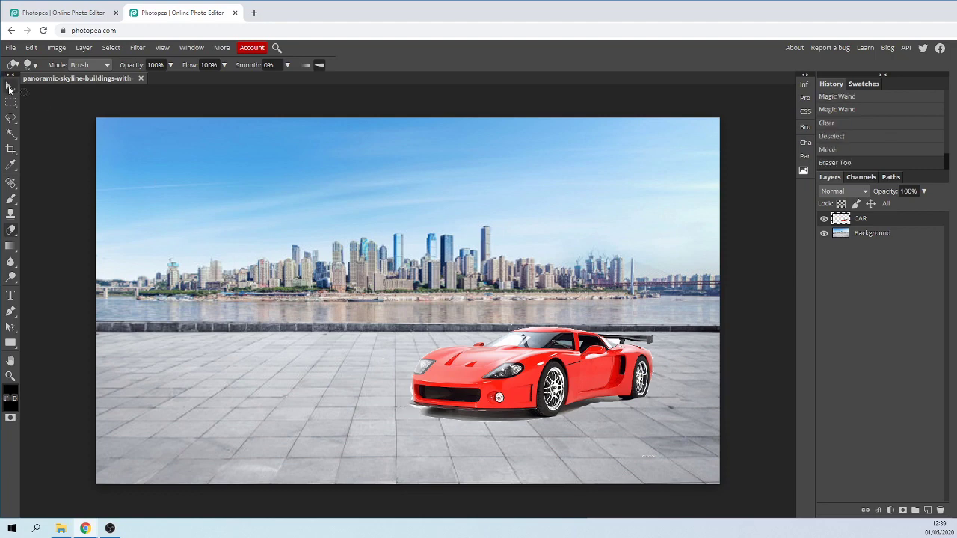
# Activate the rectangular selection tool with the CAR layer active.
pyautogui.click(10, 87)
pyautogui.click(10, 118)
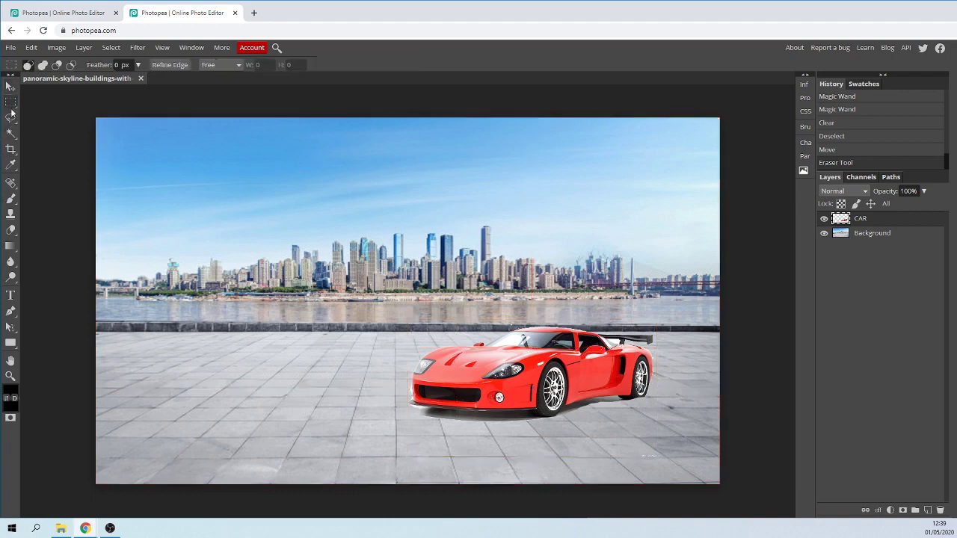